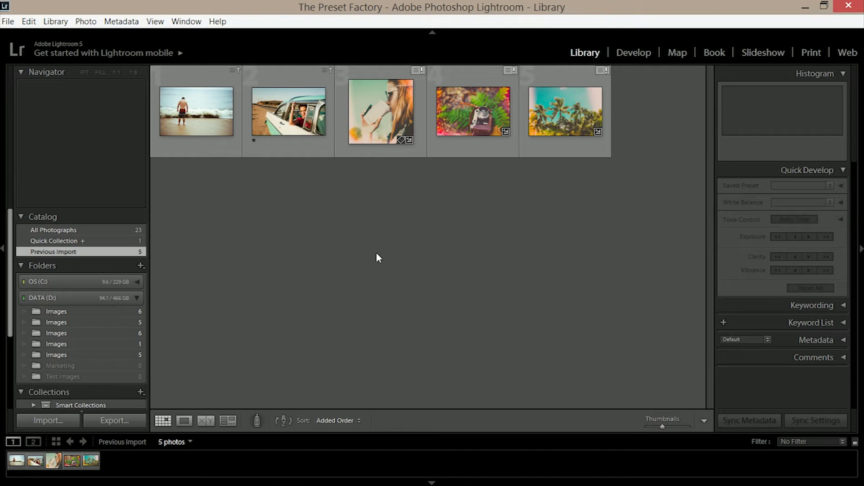
- Select the woman-in-the-vintage-car photo and open it in the Develop module
click(306, 126)
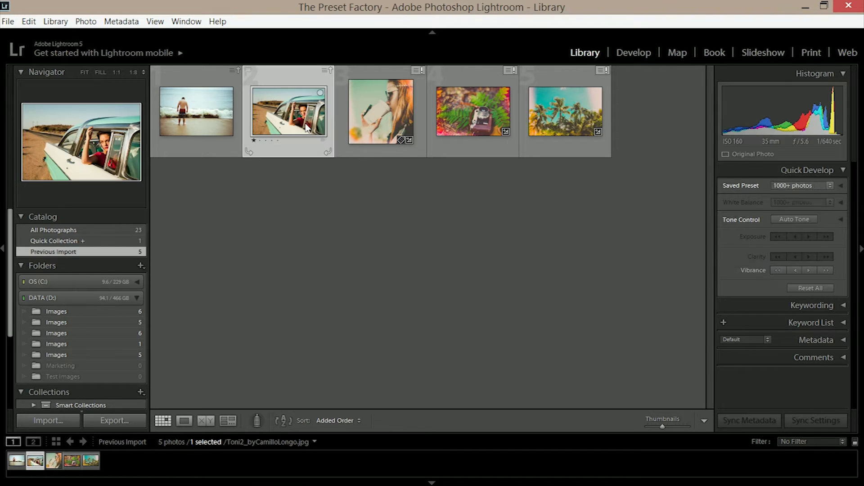
key(d)
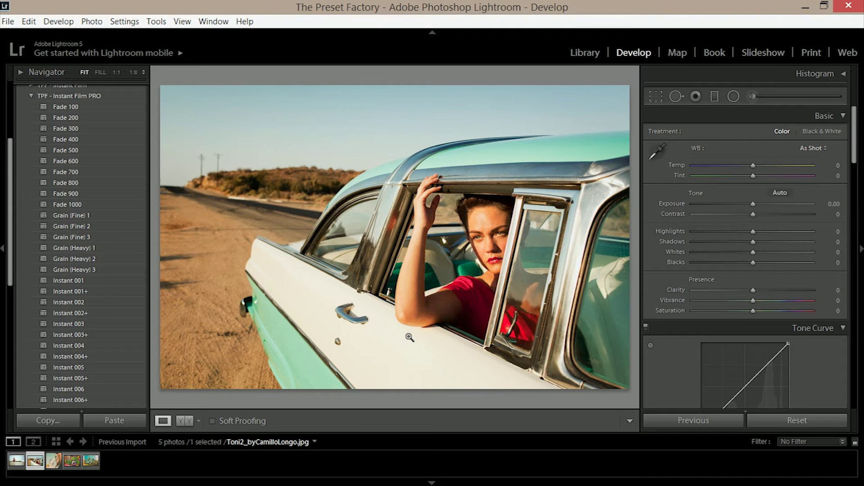
- Apply Auto white balance, then set Temp −8, Tint +10 and Exposure −0.52
click(811, 149)
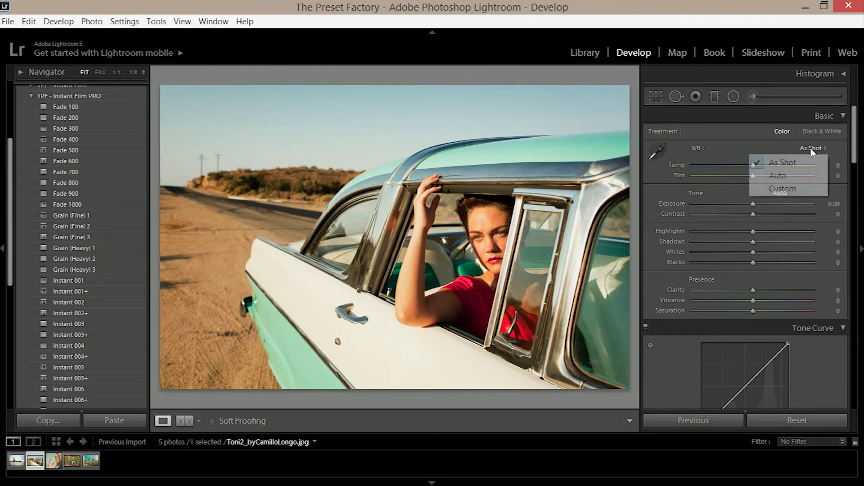
click(804, 177)
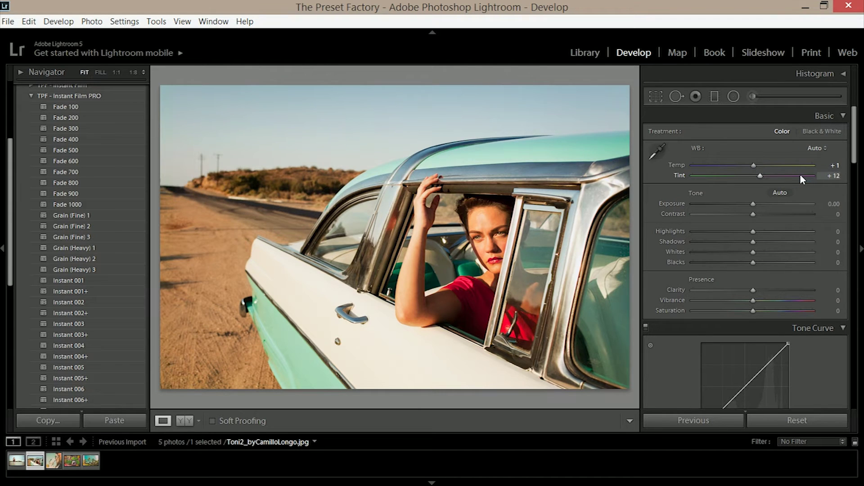
drag(760, 175, 750, 165)
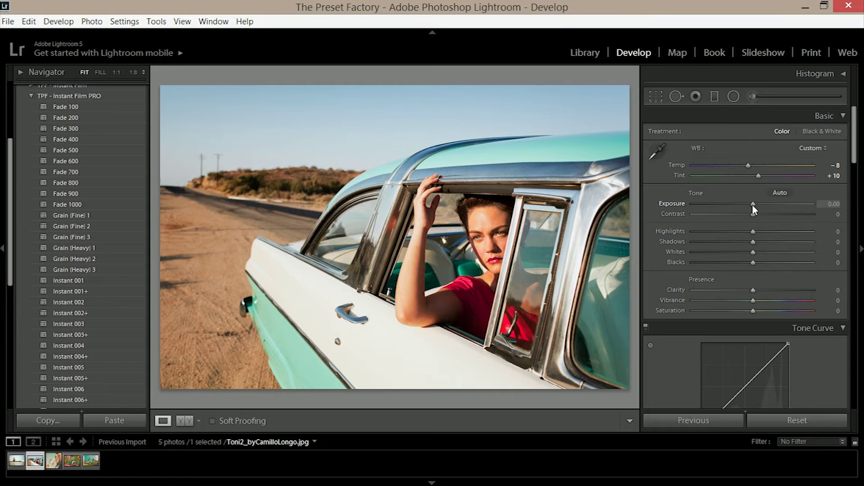
drag(752, 204, 747, 206)
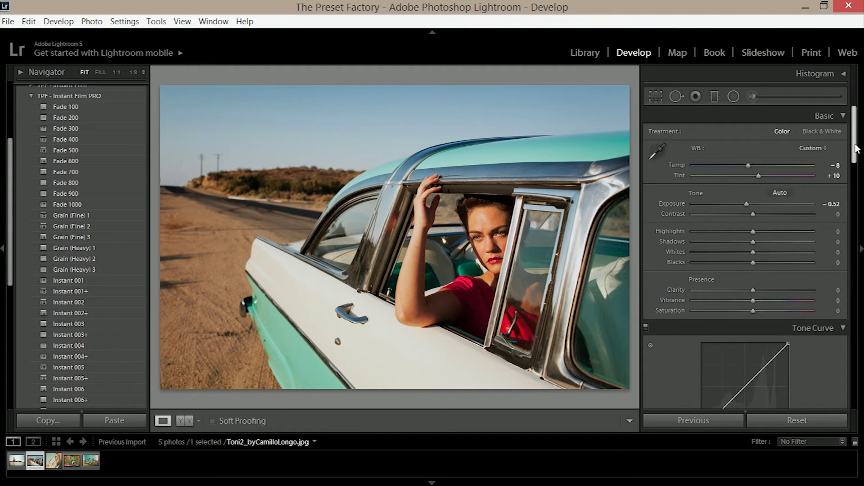
drag(856, 155, 854, 335)
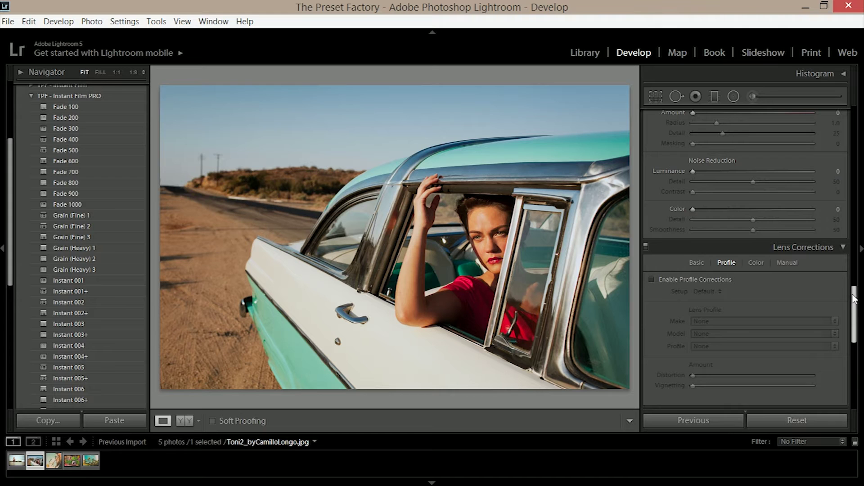
scroll(854, 299, down, 4)
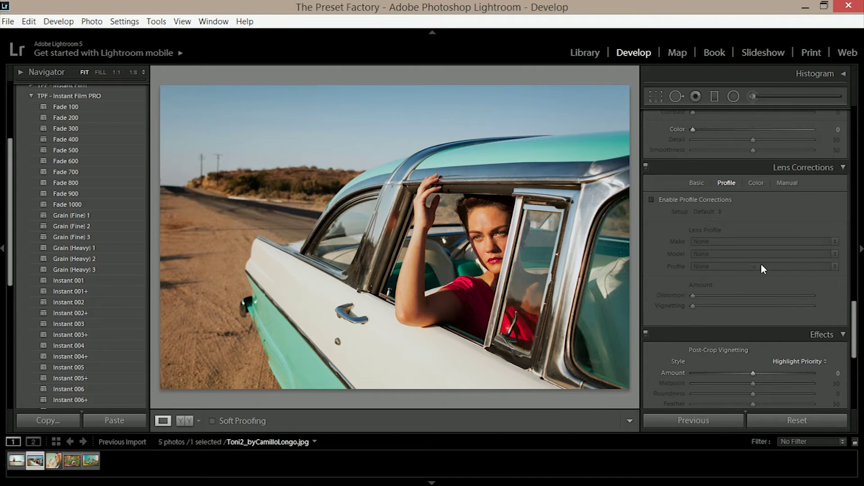
drag(854, 316, 856, 366)
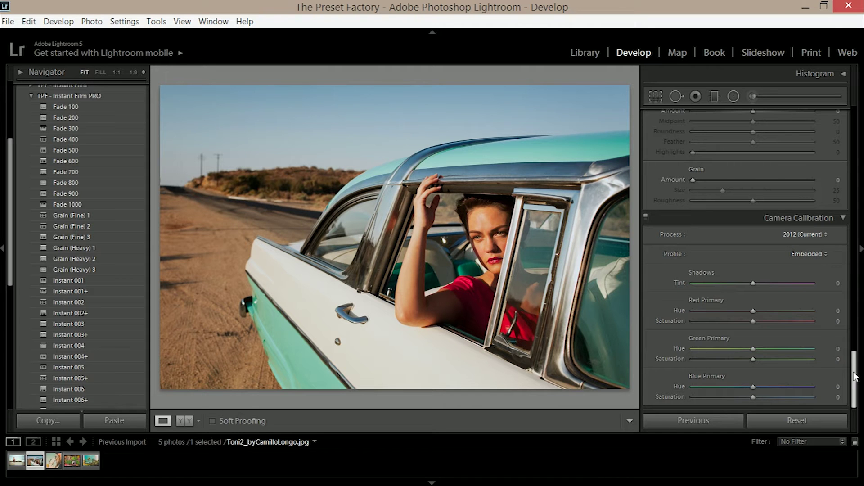
drag(855, 374, 833, 106)
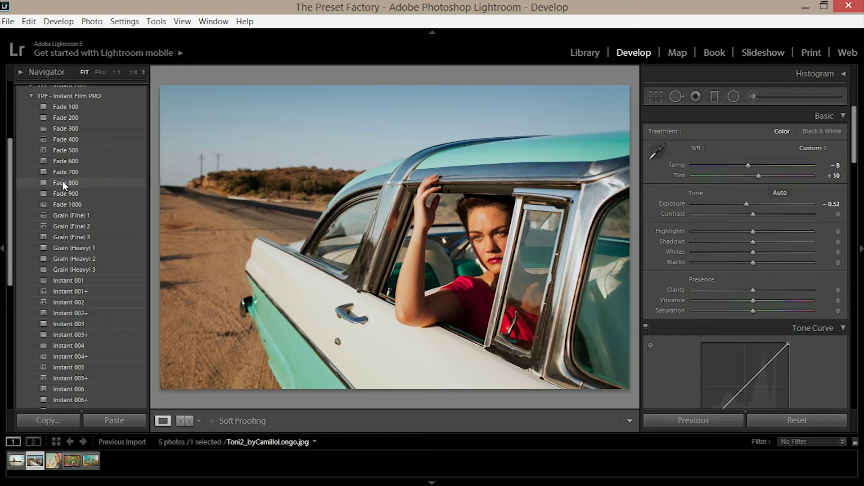
drag(10, 174, 10, 175)
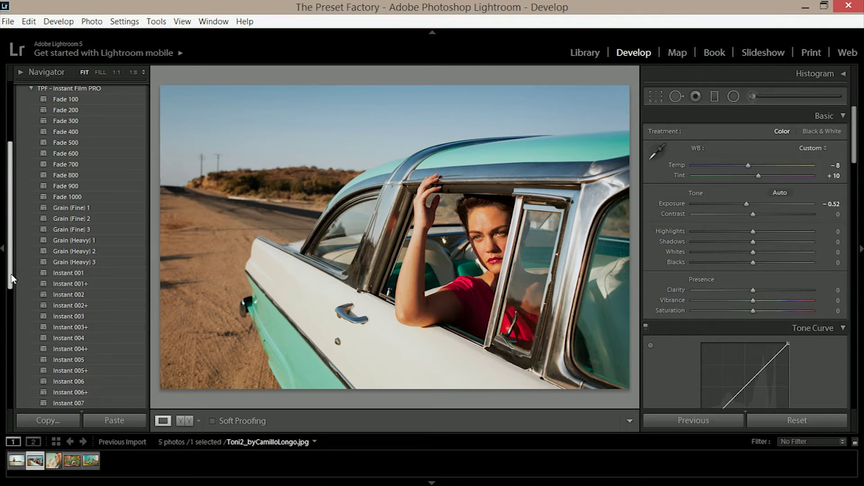
drag(15, 275, 23, 363)
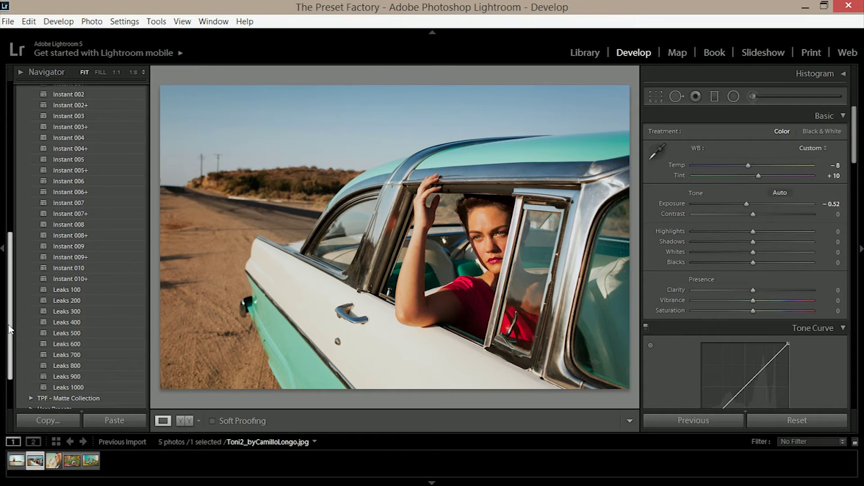
drag(10, 330, 10, 294)
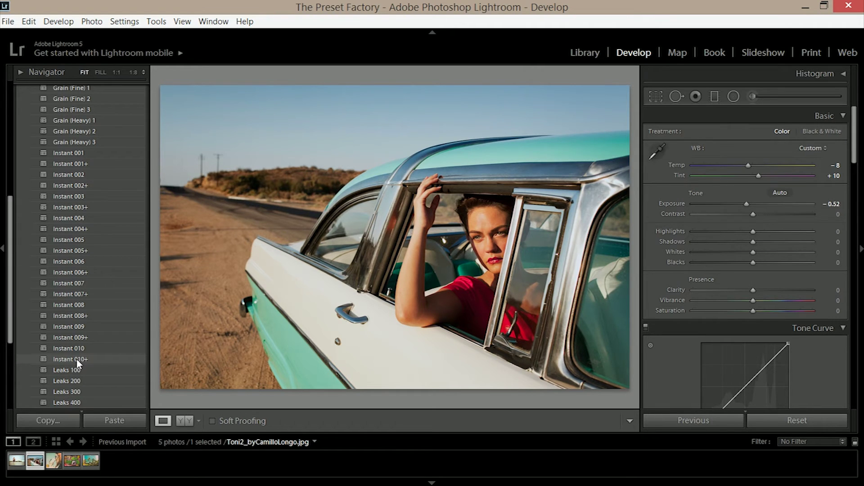
- Preview the Instant 001 through Instant 006+ presets on the car portrait
click(82, 156)
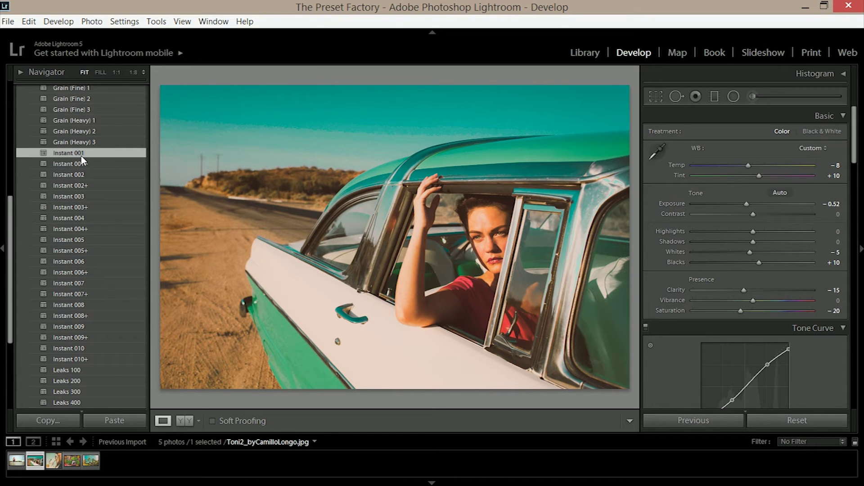
click(81, 174)
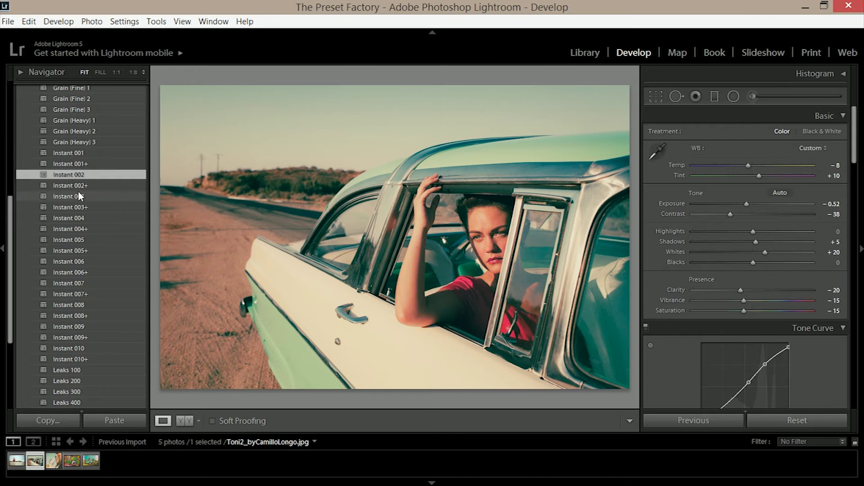
click(78, 193)
click(80, 220)
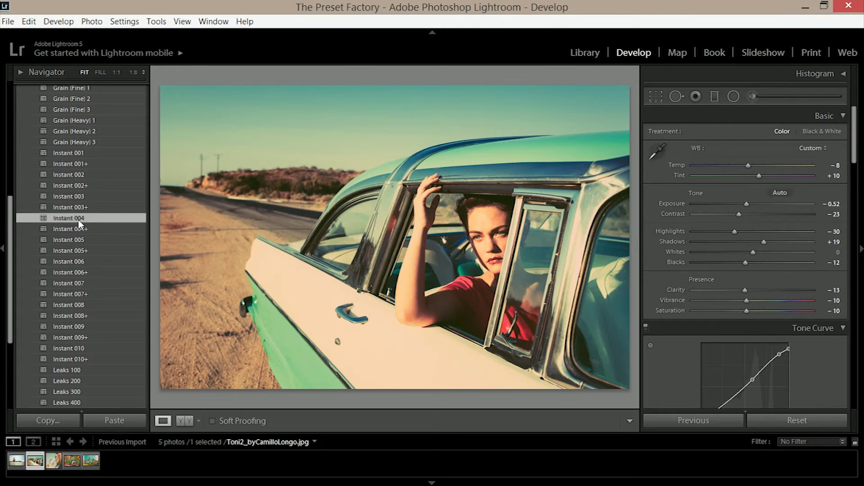
click(79, 240)
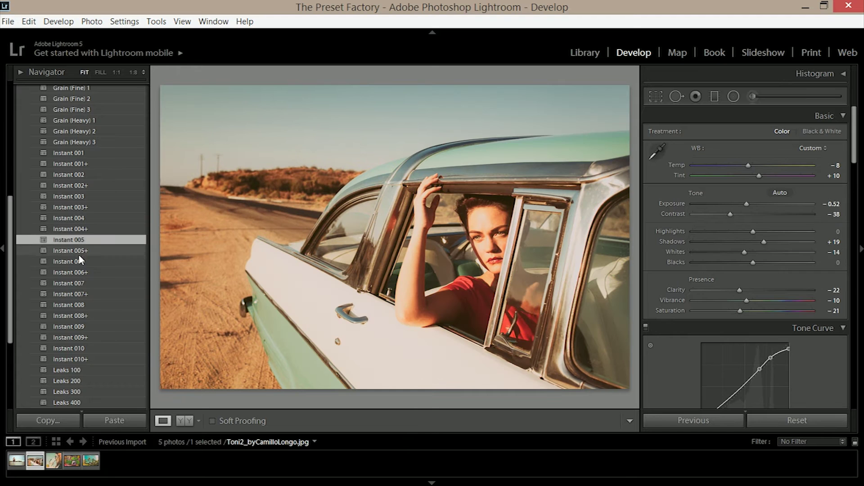
click(78, 261)
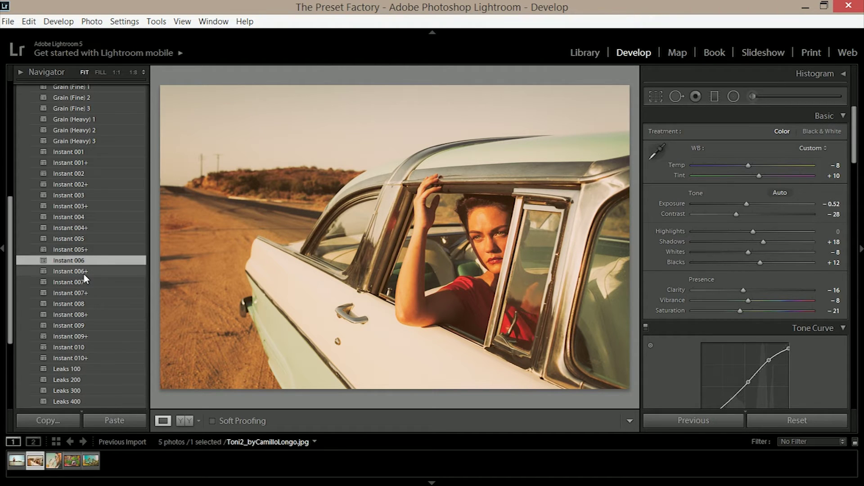
click(85, 272)
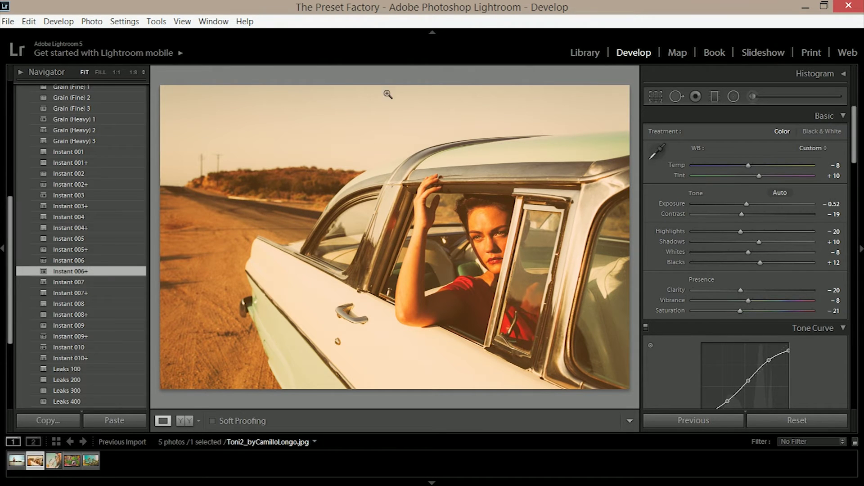
- Preview Instant 007 through Instant 009+, then apply Instant 006
click(85, 282)
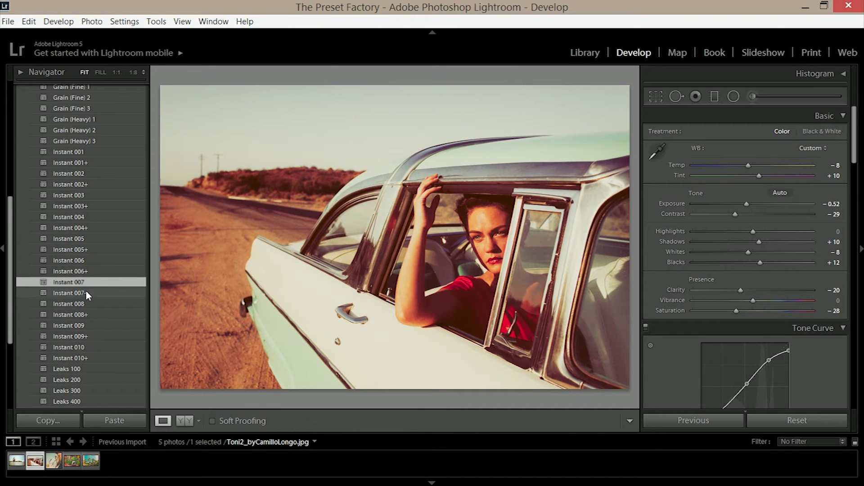
click(86, 293)
click(88, 304)
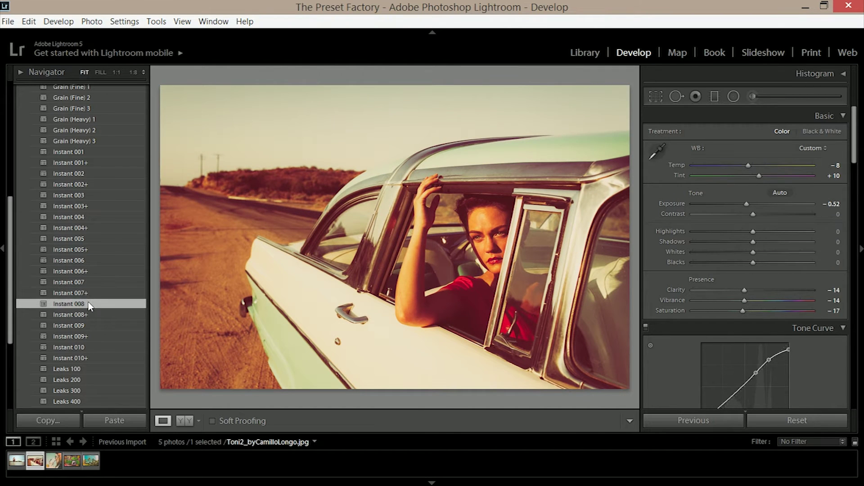
click(87, 314)
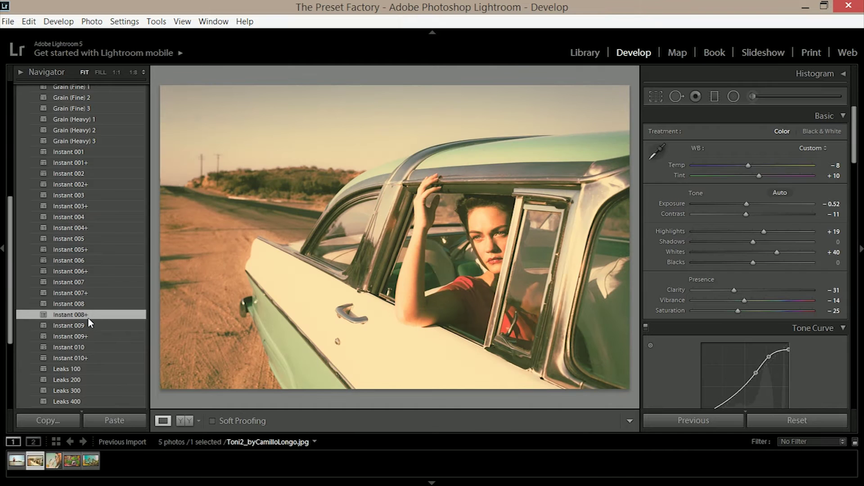
click(89, 321)
click(88, 331)
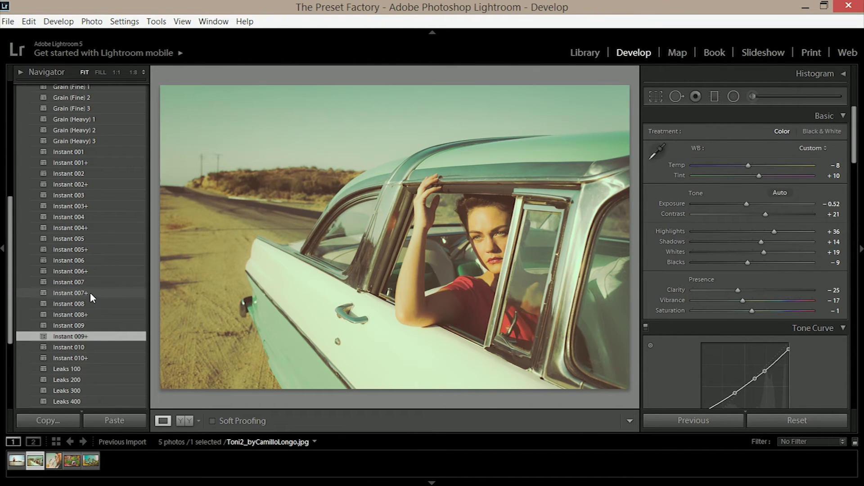
click(90, 264)
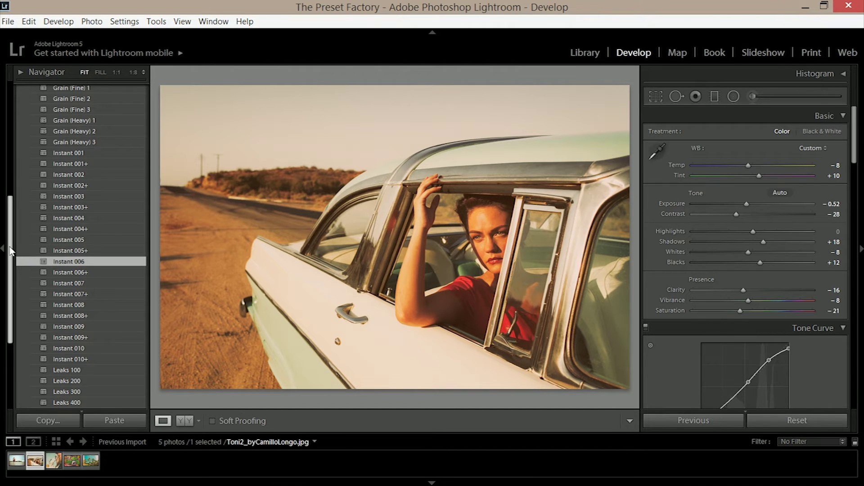
- Try Fade 100 through Fade 500, then finish on the Fade 600 preset
drag(10, 250, 15, 180)
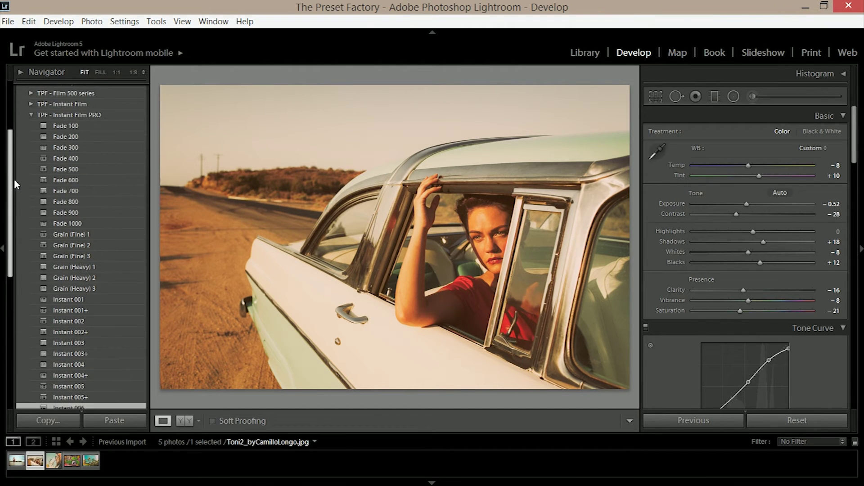
click(68, 129)
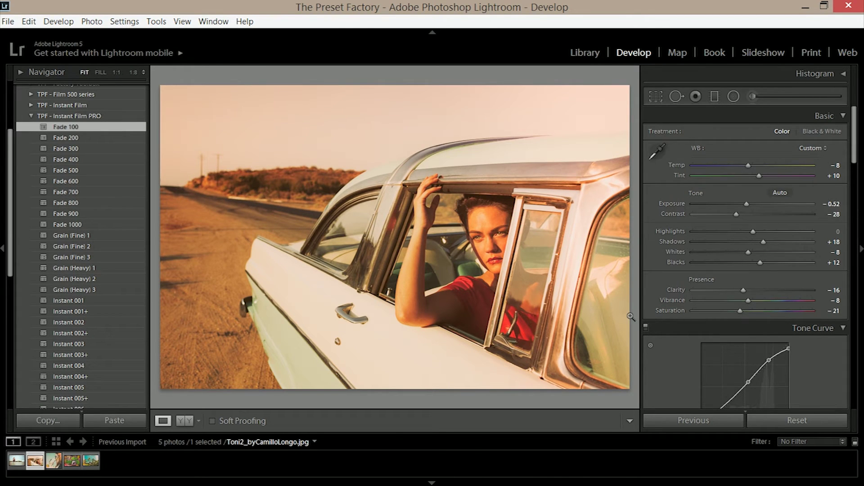
click(81, 138)
click(82, 146)
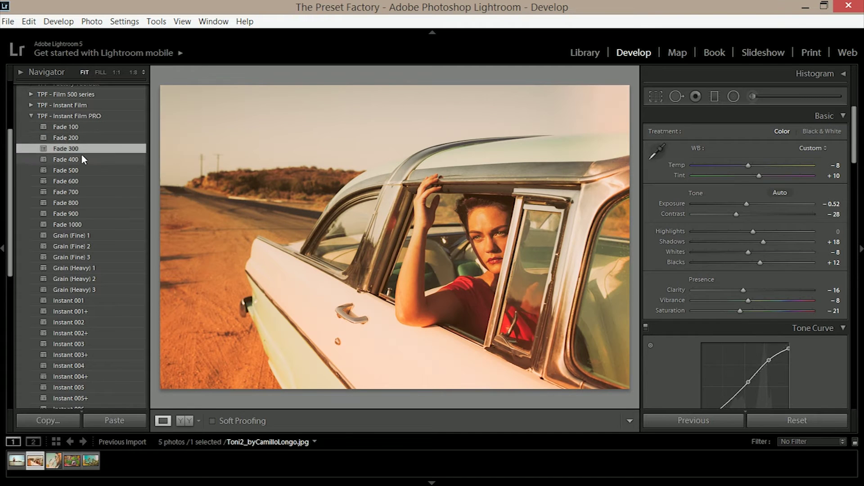
click(82, 158)
click(81, 170)
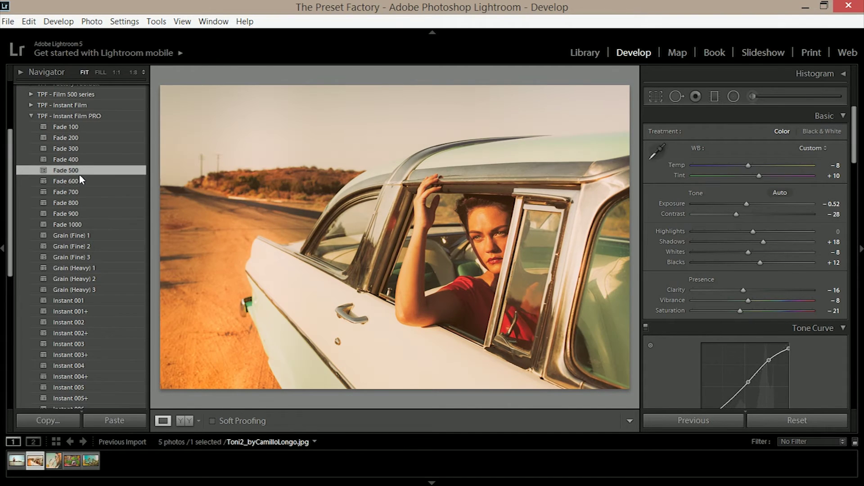
click(79, 180)
drag(12, 189, 17, 308)
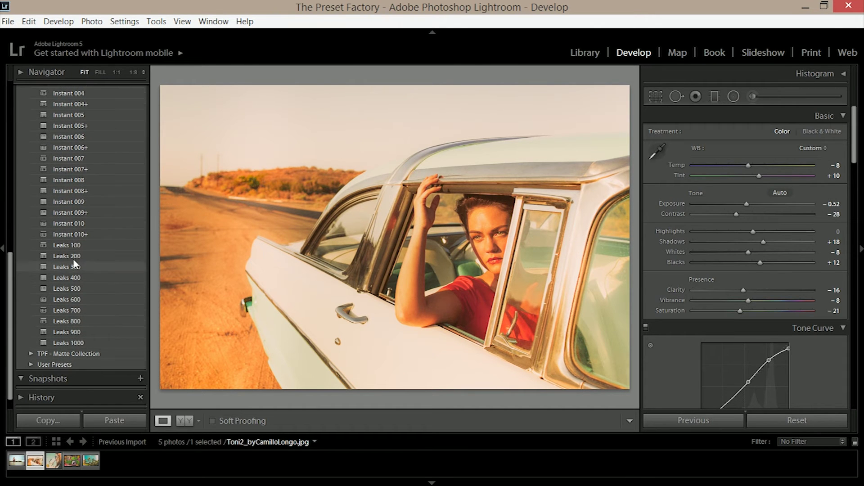
- Try Leaks 100 and Leaks 200, then apply Leaks 300 for an orange glow
click(84, 246)
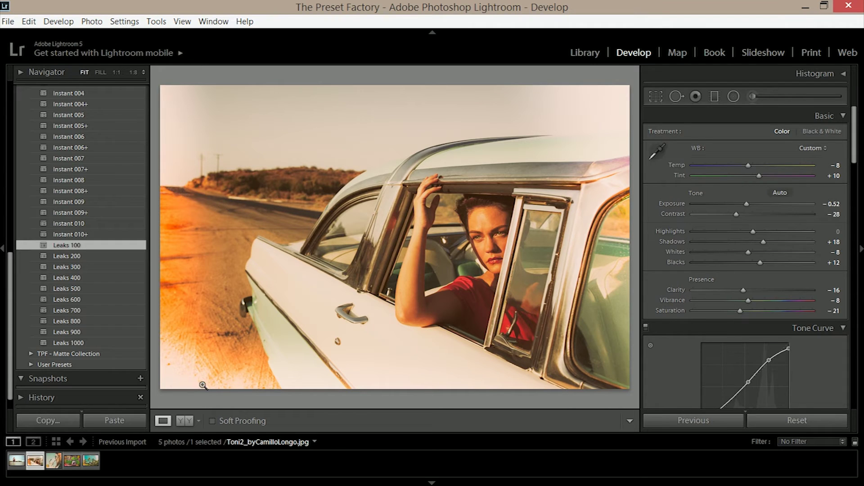
click(83, 256)
click(82, 267)
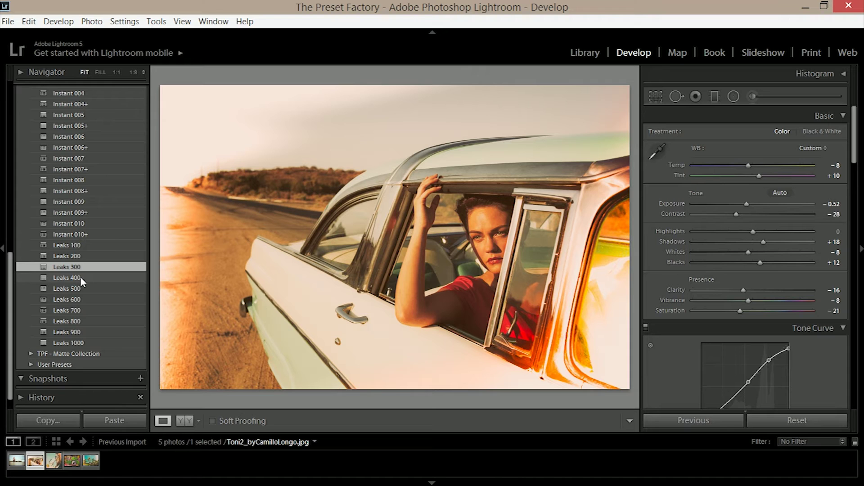
drag(11, 292, 12, 198)
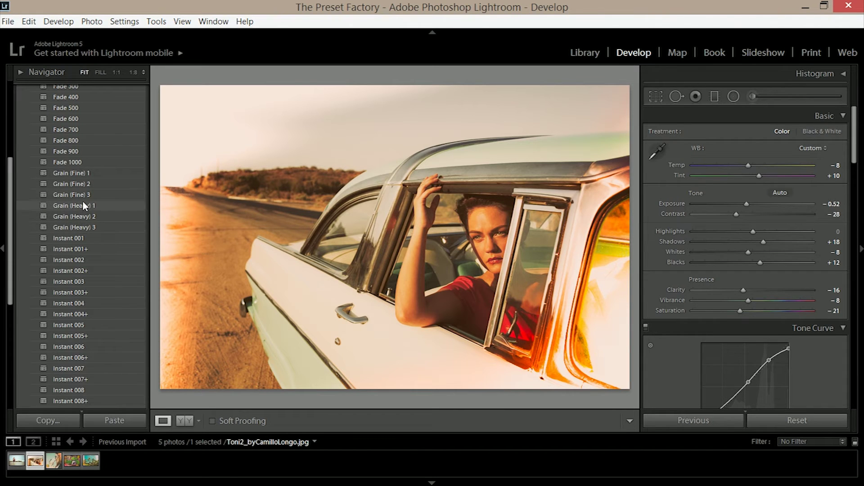
- Compare Grain (Fine) 2 and Grain (Heavy) 2 at 1:1, then apply Grain (Heavy) 1
click(80, 180)
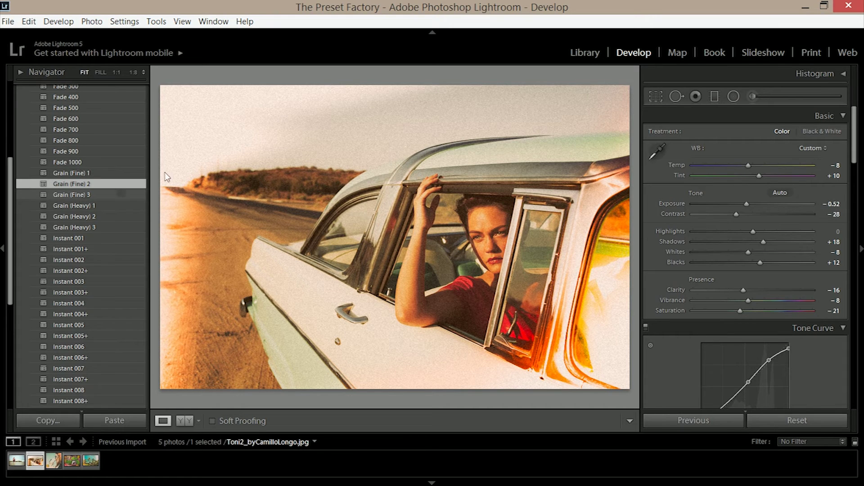
click(448, 130)
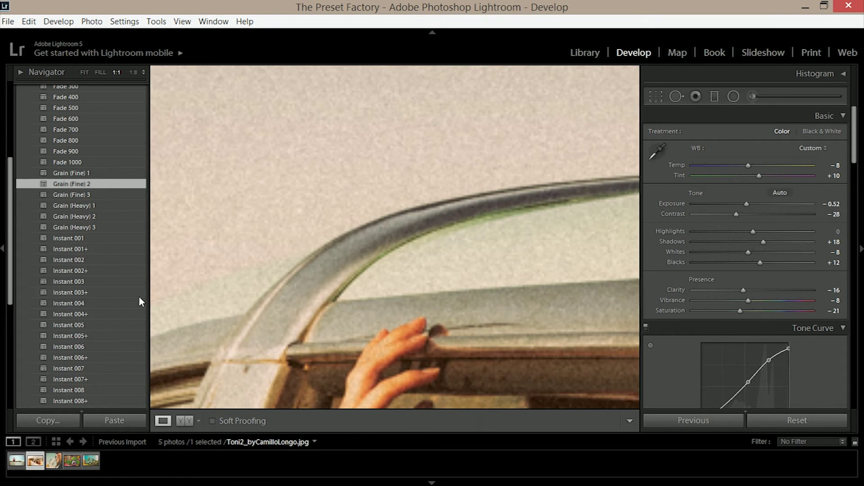
click(101, 217)
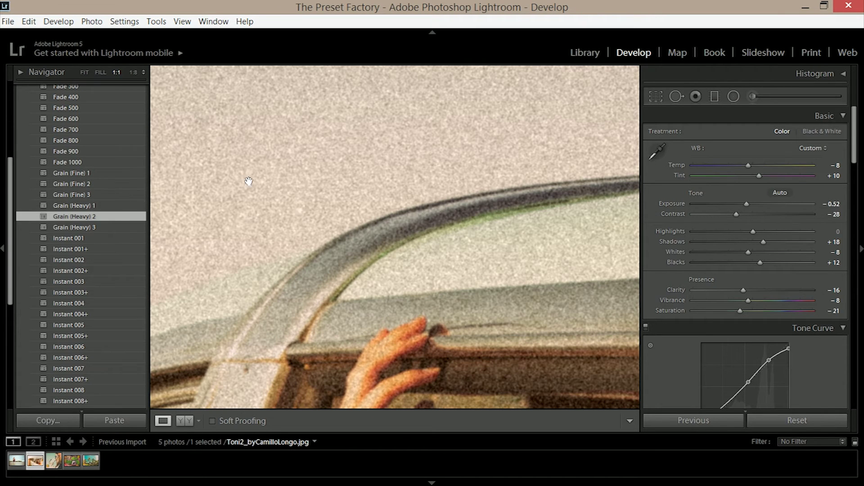
click(312, 178)
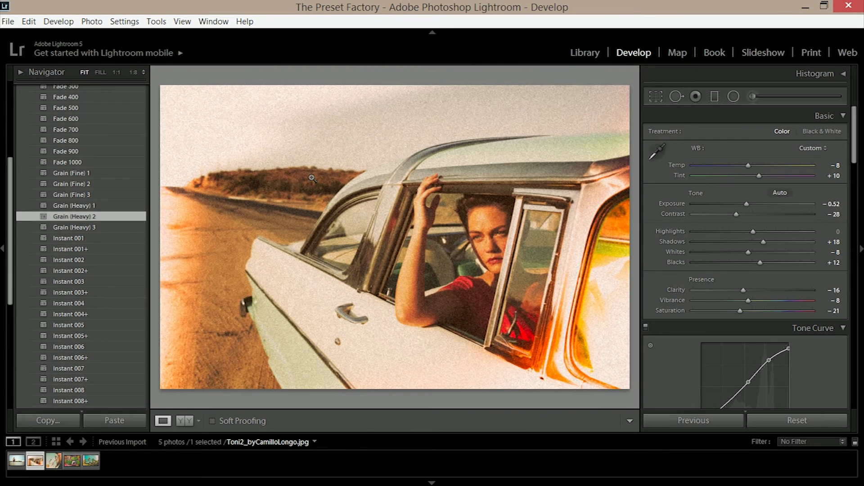
click(83, 205)
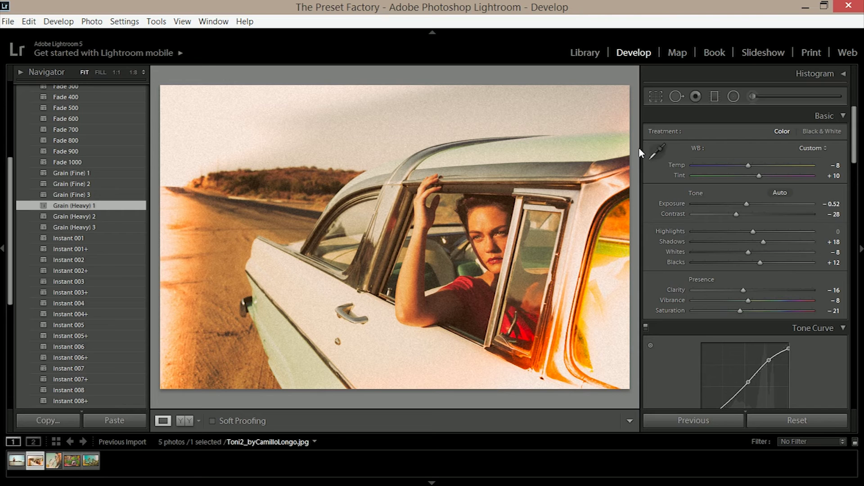
- Paint a Lightbrush 1 adjustment-brush stroke, with an enlarged brush, across the top of the photo
click(762, 99)
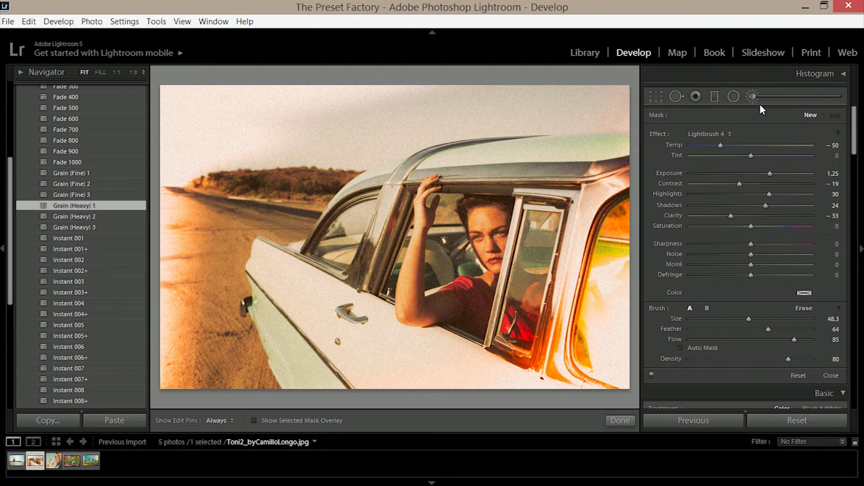
click(689, 135)
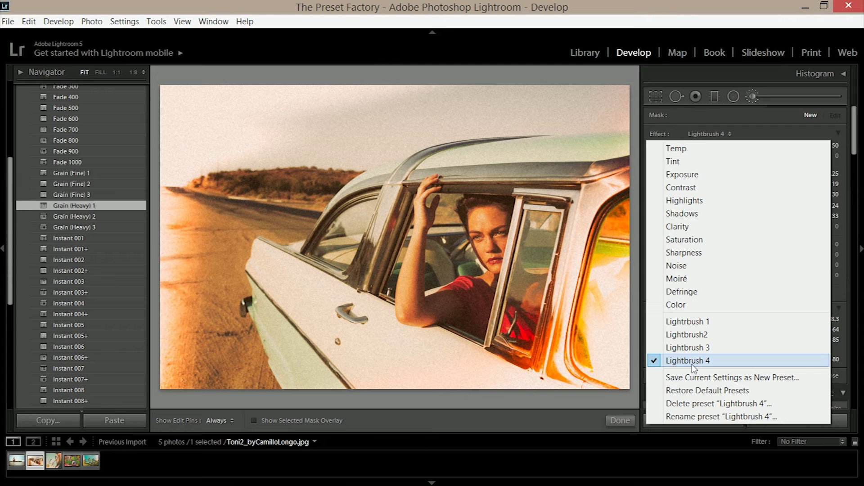
click(714, 327)
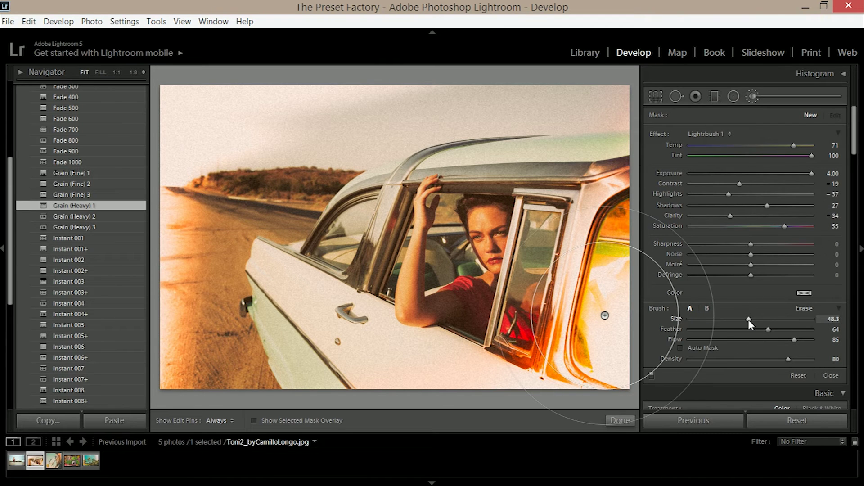
drag(748, 319, 749, 322)
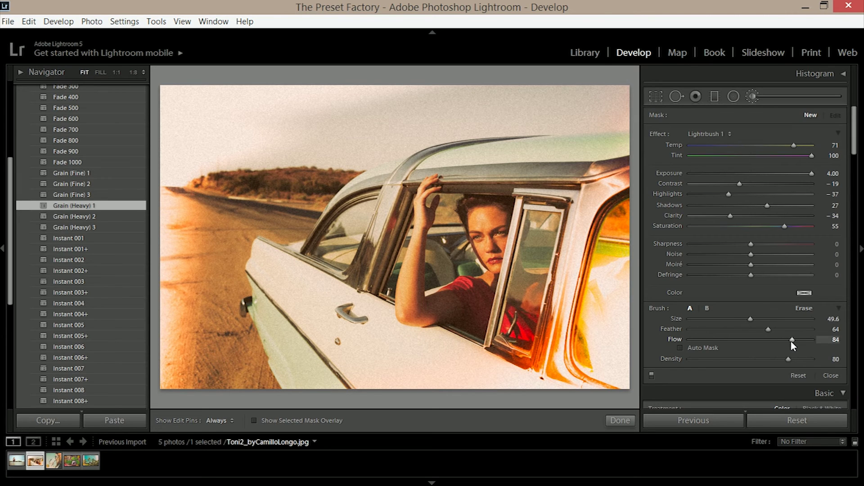
drag(750, 319, 761, 328)
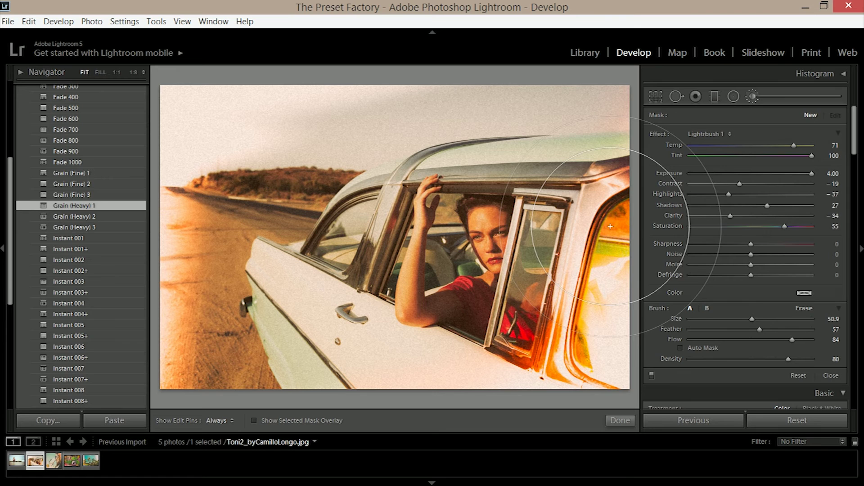
drag(611, 227, 496, 113)
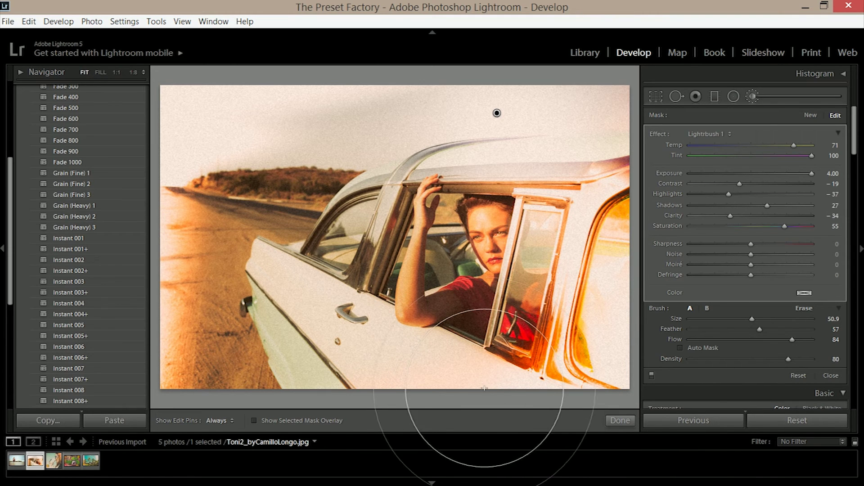
- Paint a glow over the left hills and road, undoing and redoing the stroke
drag(450, 315, 324, 212)
key(h)
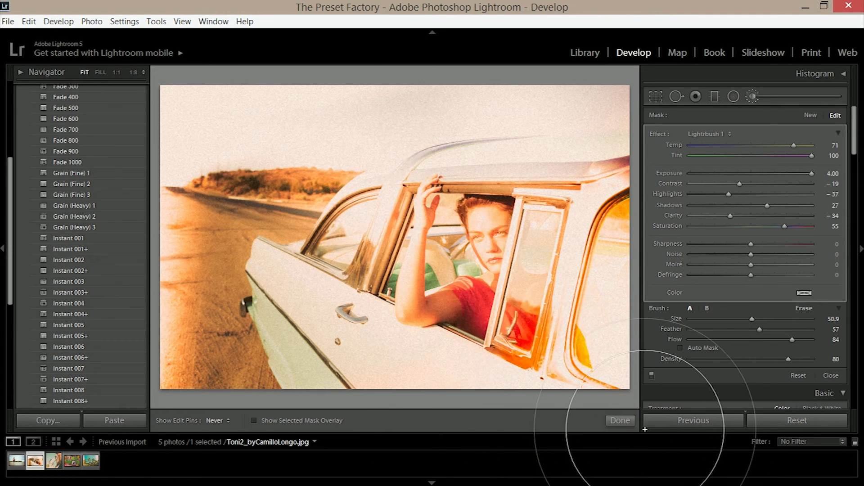
key(h)
key(ctrl+z)
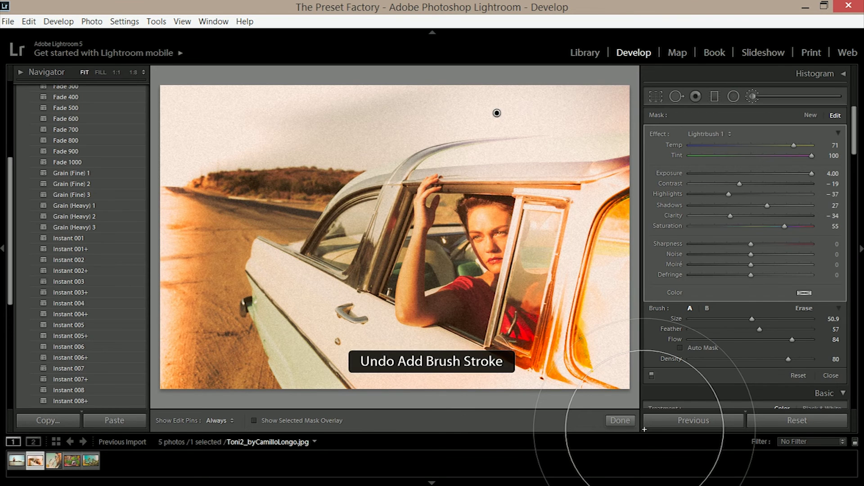
key(h)
key(ctrl+y)
key(h)
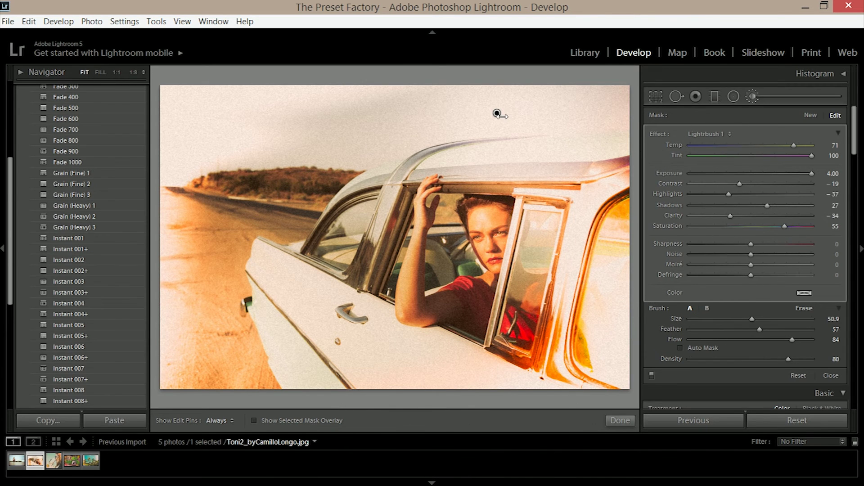
- Delete the Lightbrush 1 pin and switch the brush effect to Lightbrush 3
mouse_move(497, 114)
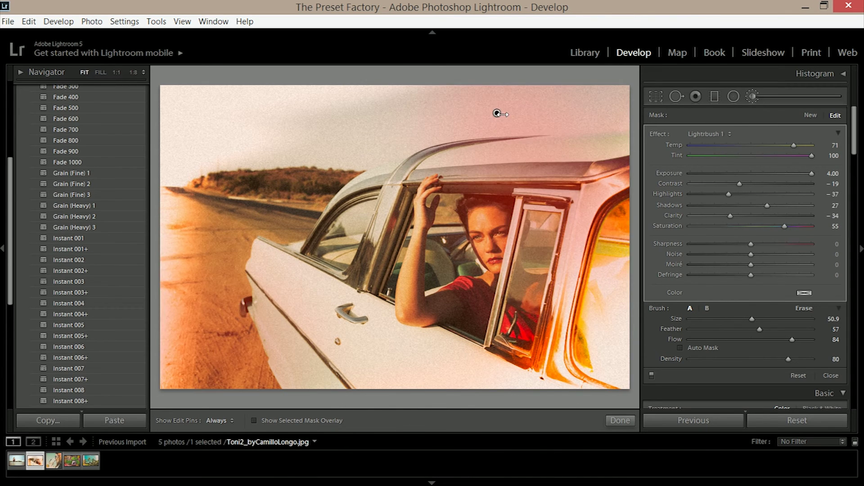
key(Delete)
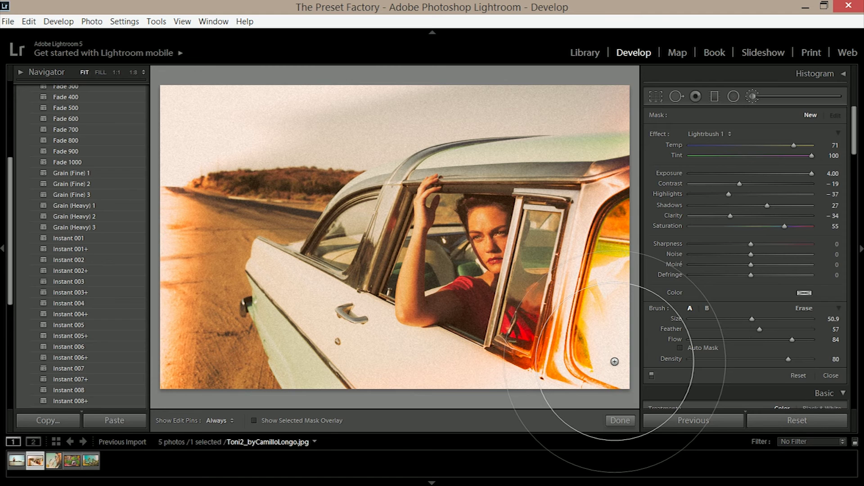
click(704, 134)
click(679, 346)
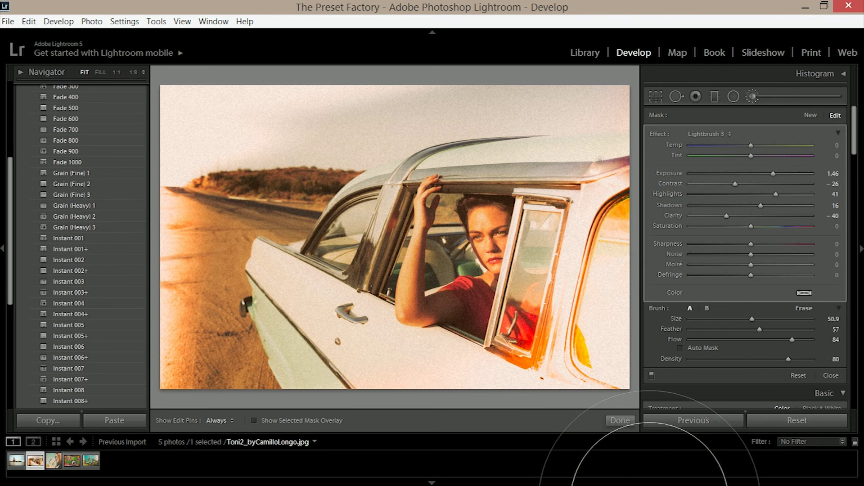
- Finish brushing and set Temp +2, Tint +25 and Exposure −1.20
key(h)
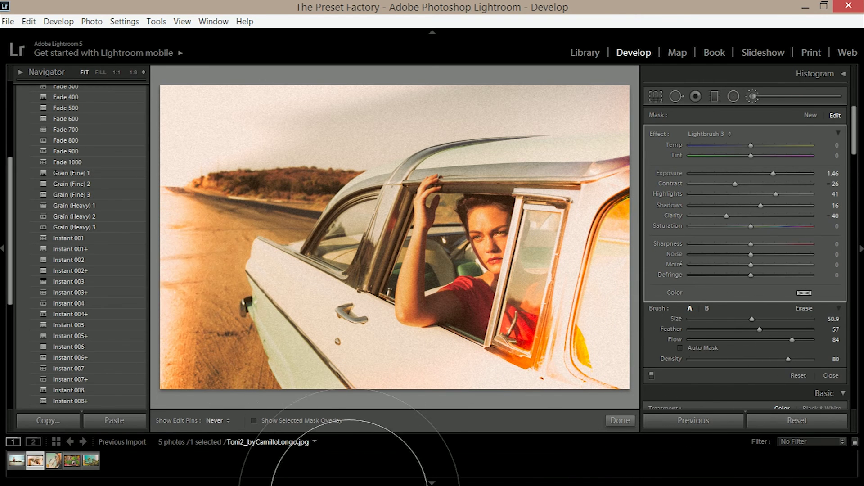
click(617, 420)
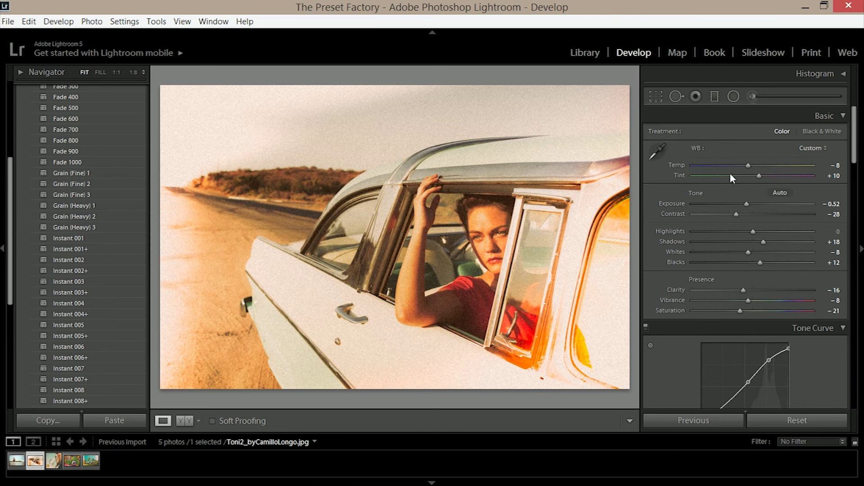
drag(747, 166, 766, 176)
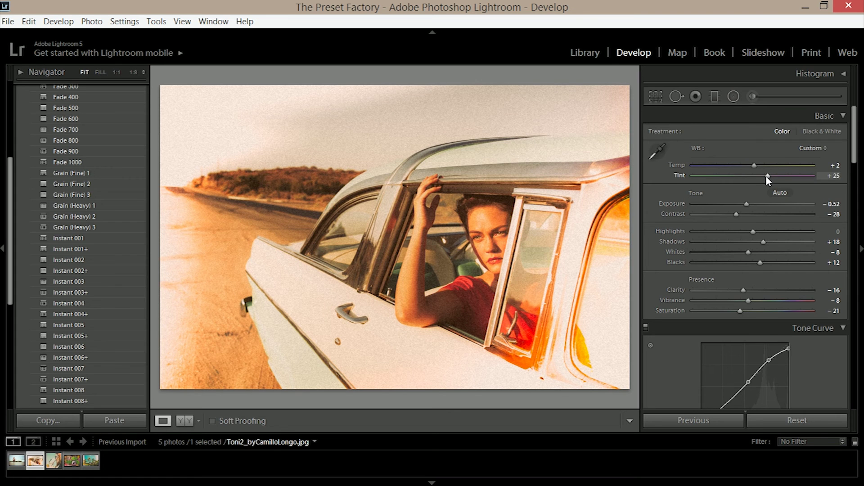
drag(746, 204, 739, 204)
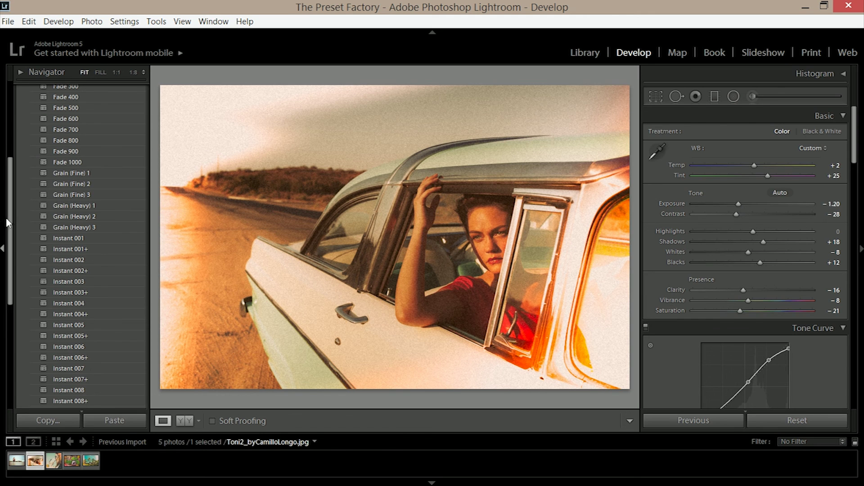
- Swap to the TPF - Factory Toolbox presets and apply 7. Contrast ++
scroll(23, 158, up, 5)
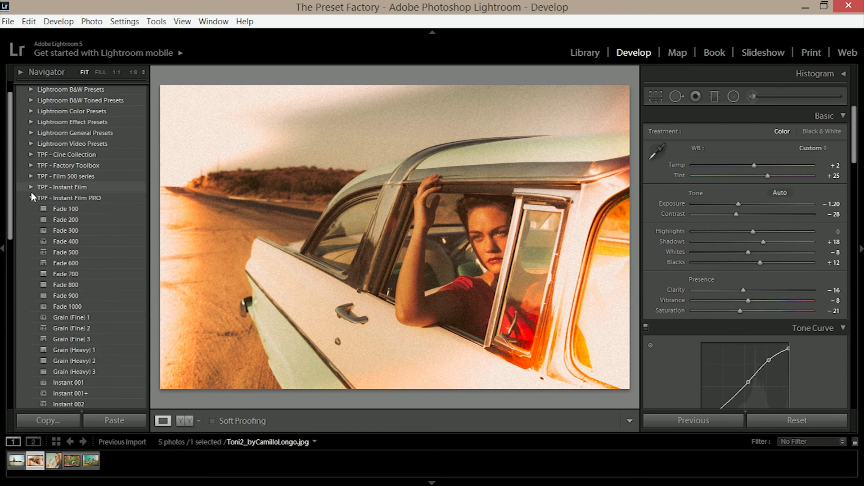
click(30, 194)
click(28, 189)
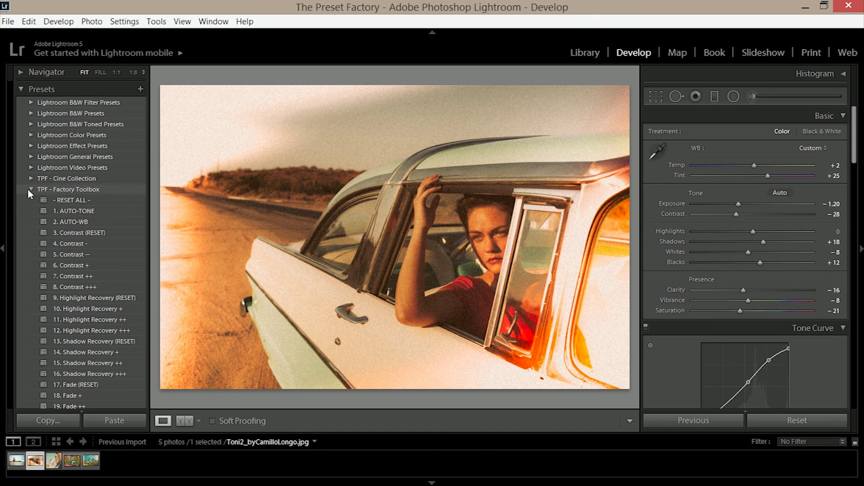
click(85, 276)
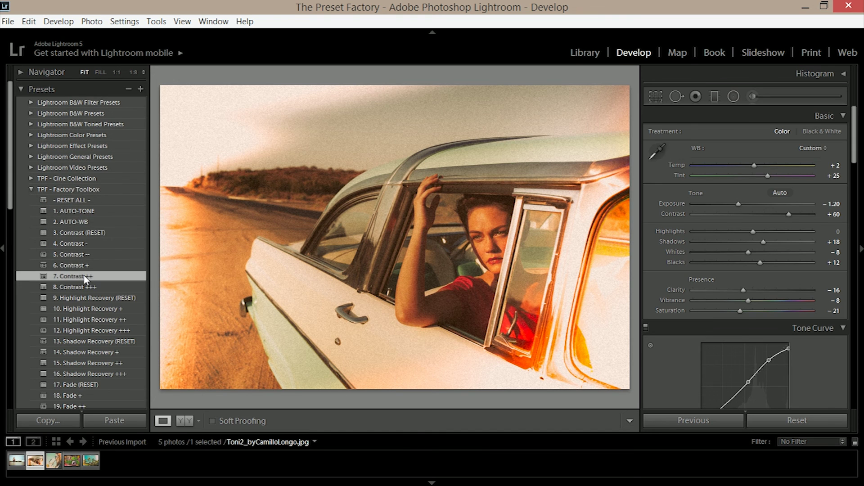
- Darken the corners with the 36. Vignette ++ preset
drag(9, 200, 10, 274)
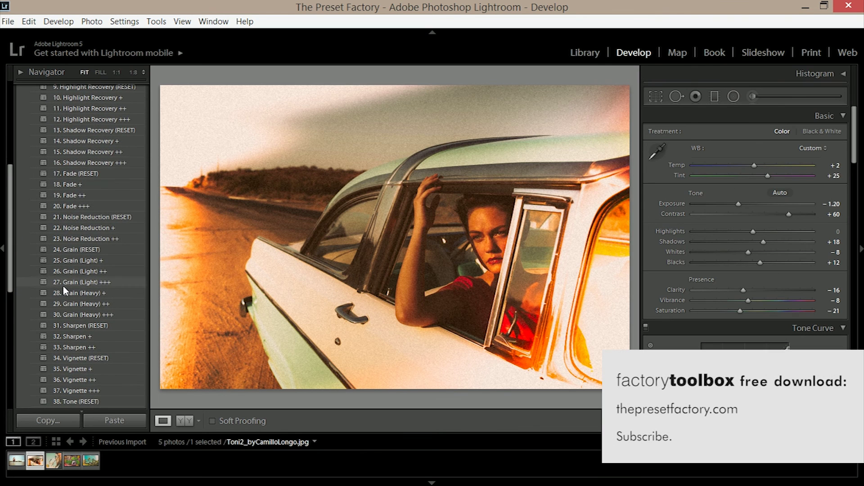
click(83, 379)
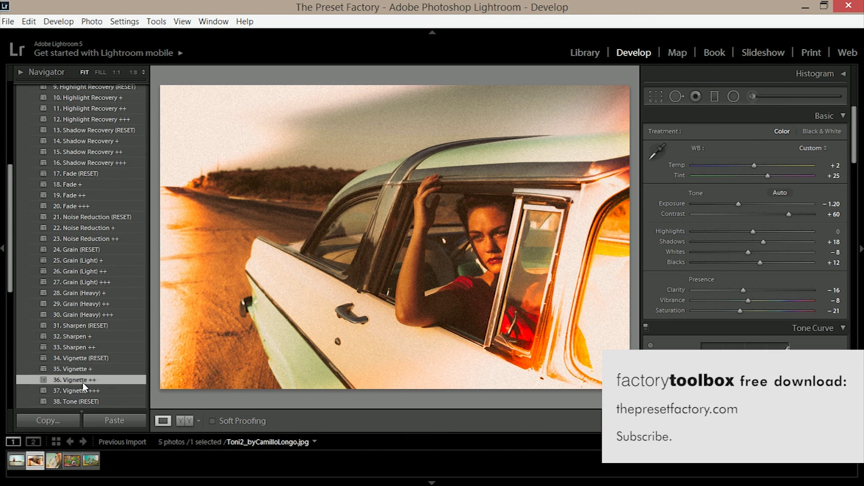
drag(9, 218, 9, 135)
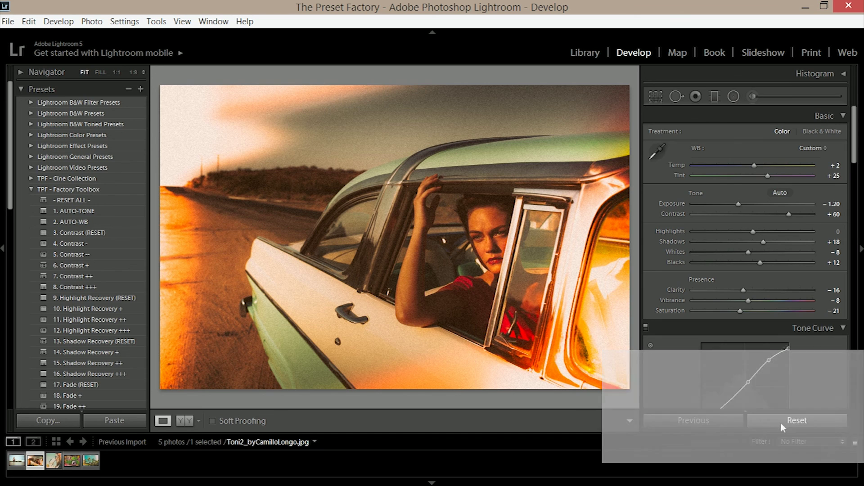
- Reset the car portrait to As Shot with zeroed sliders and reveal the TPF - Instant Film PRO presets
click(781, 421)
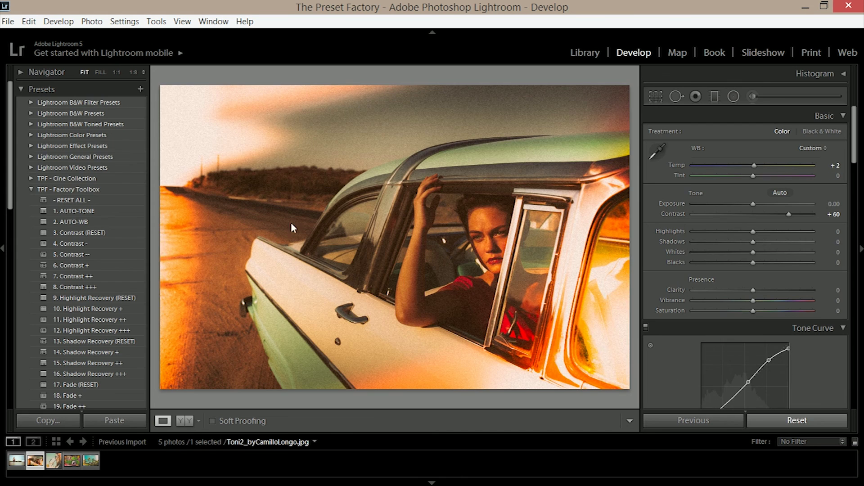
click(30, 189)
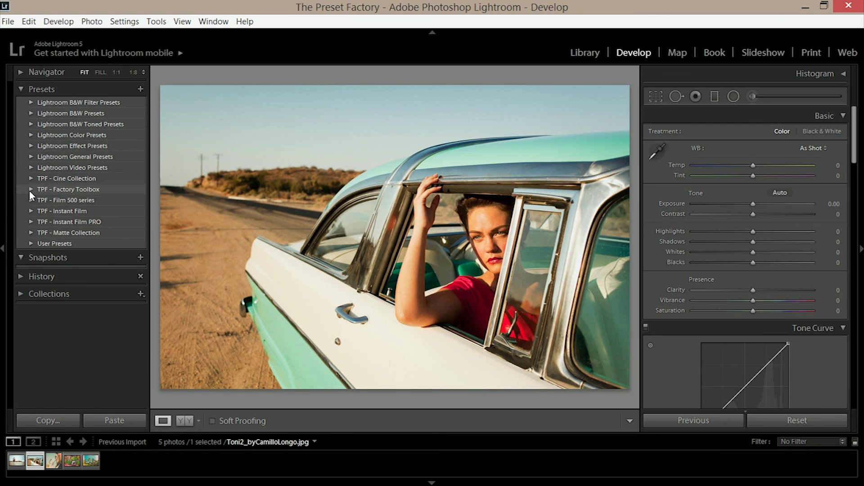
click(34, 221)
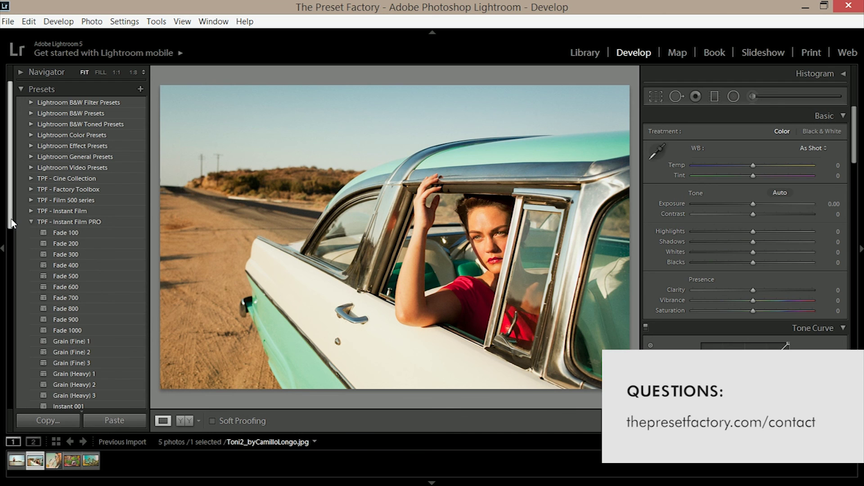
drag(17, 223, 34, 332)
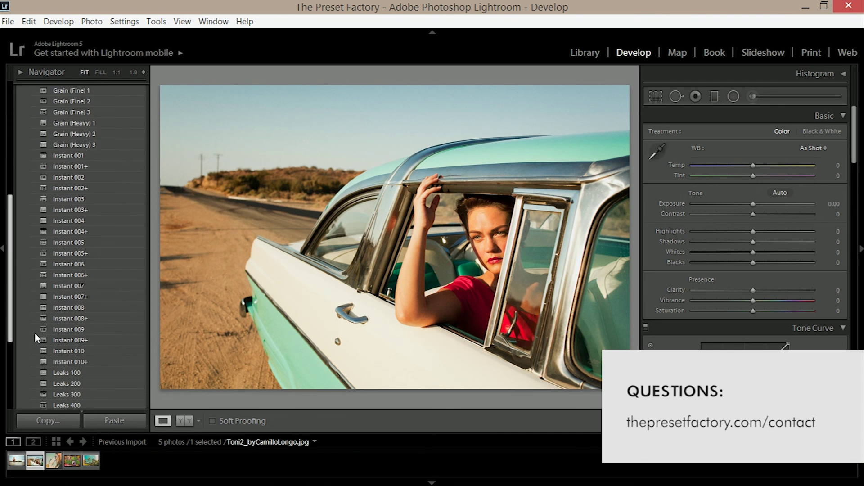